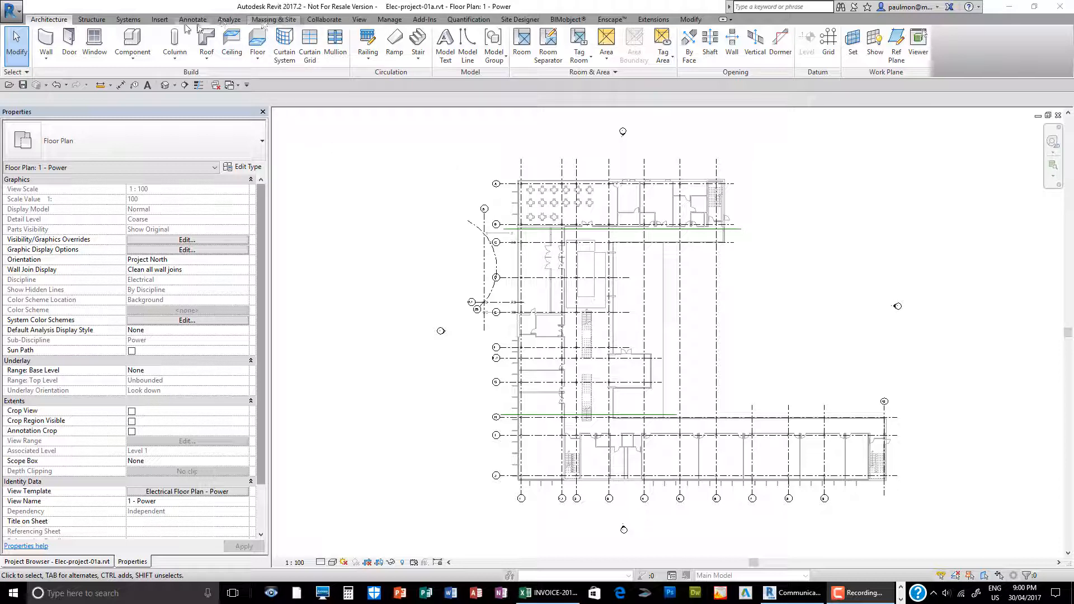
click(229, 20)
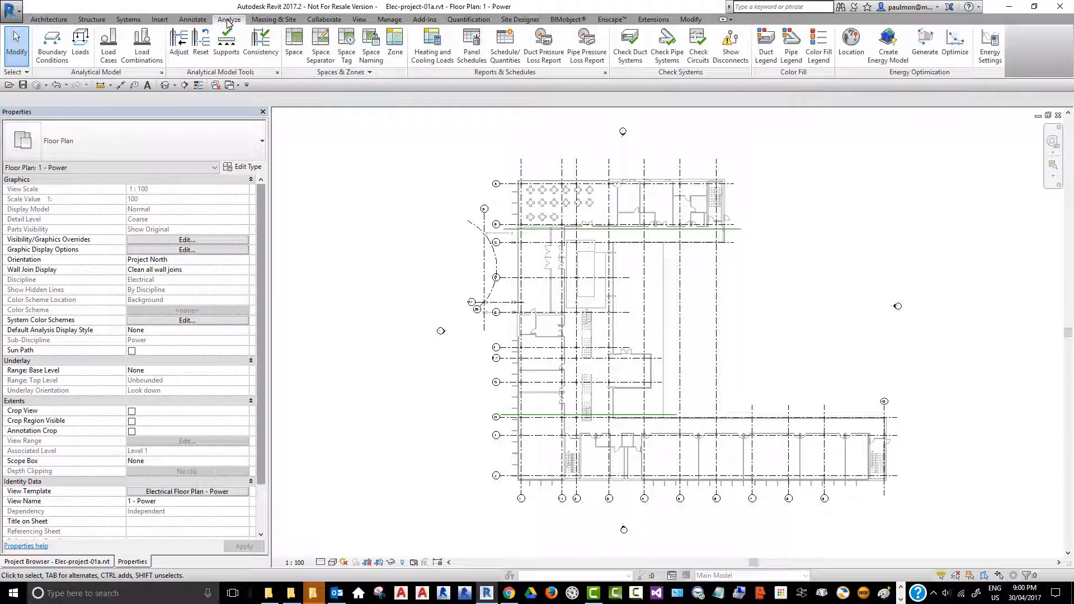
click(295, 45)
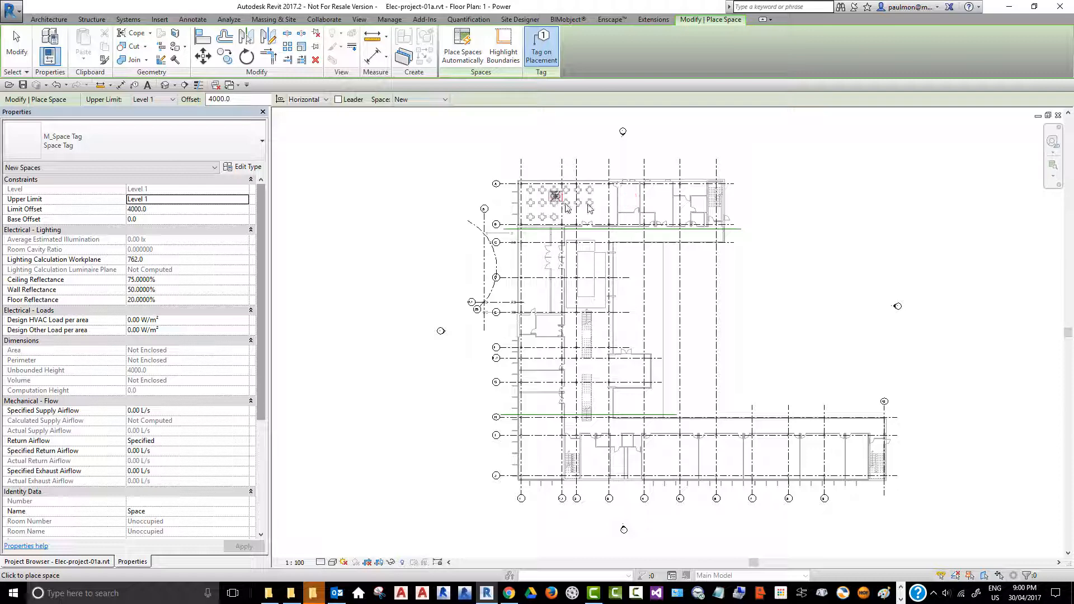
scroll(571, 199, up, 2)
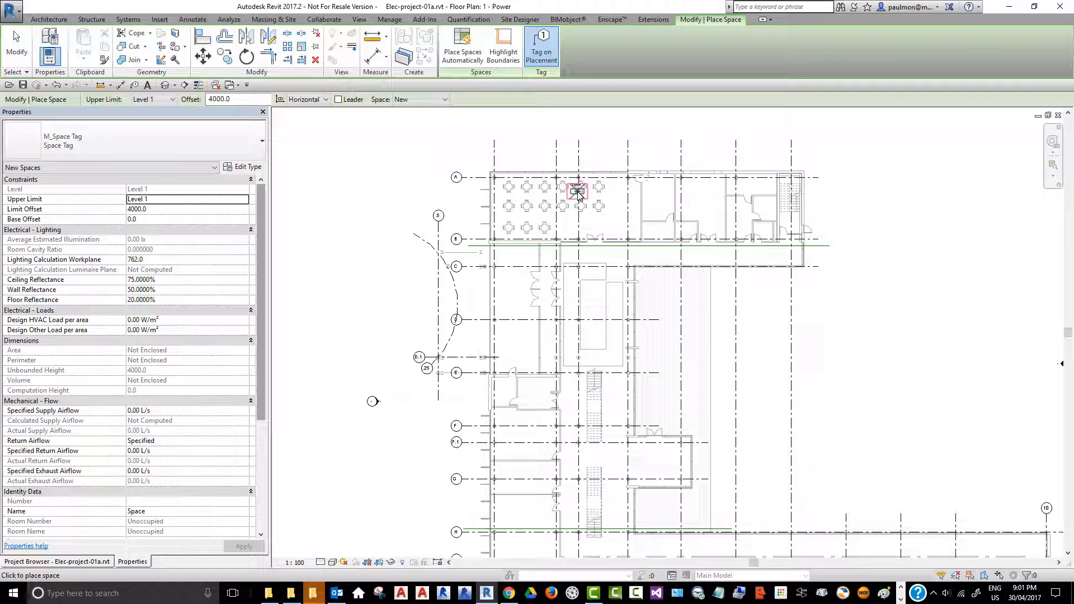
key(Escape)
key(Escape)
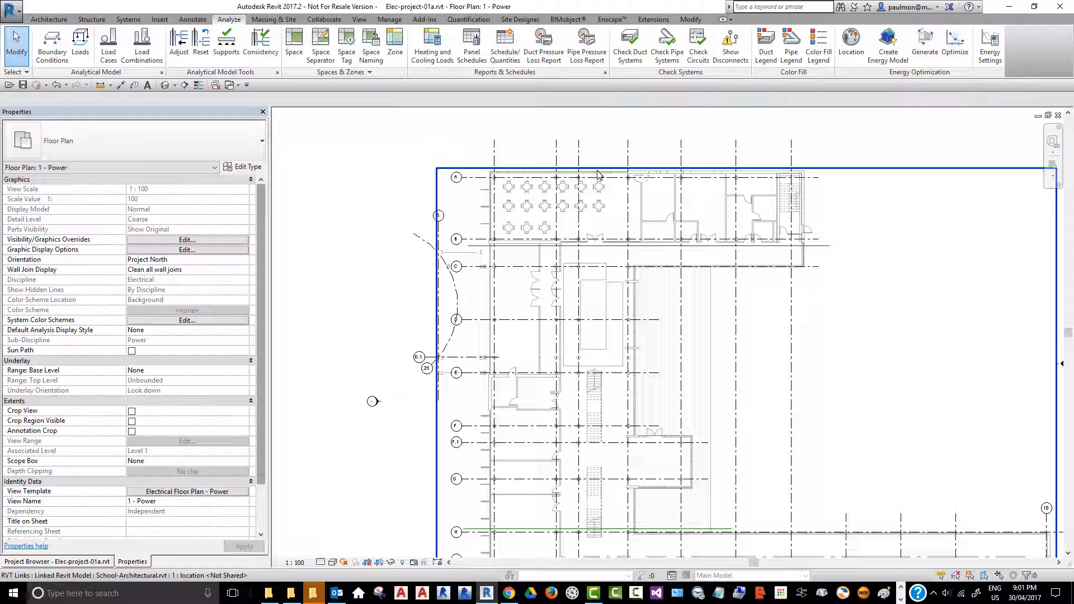
Make the linked School-Architectural.rvt model room bounding through its type properties.
click(598, 175)
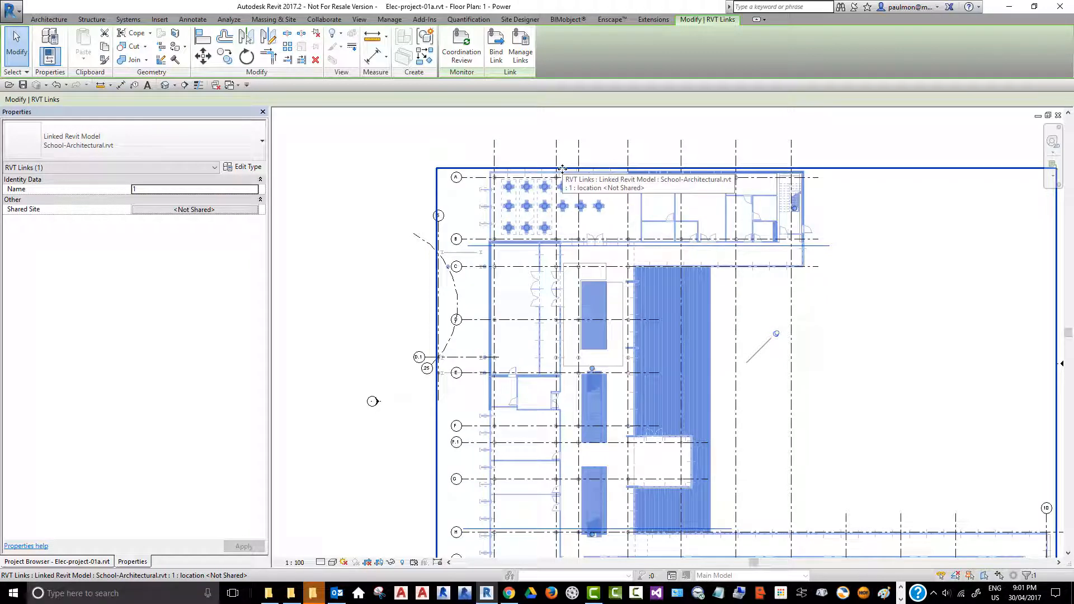
click(237, 168)
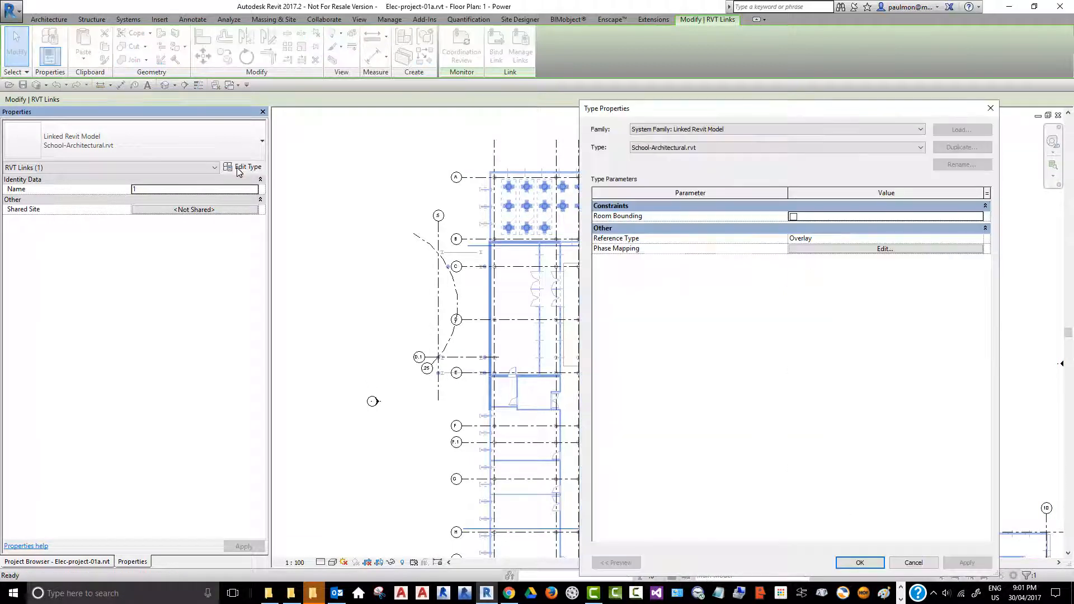
drag(710, 109, 394, 107)
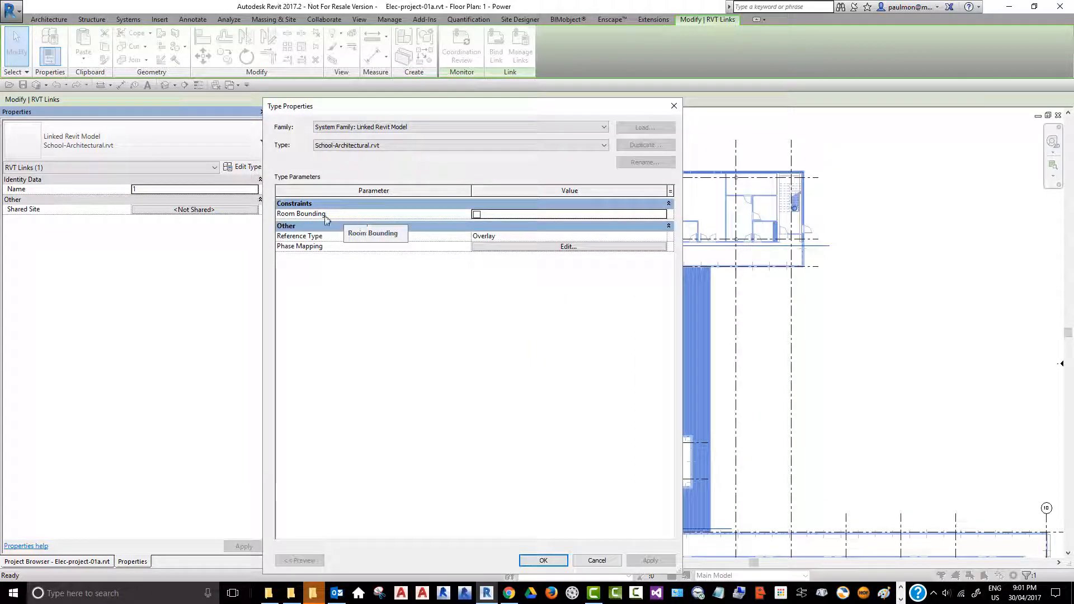
click(477, 214)
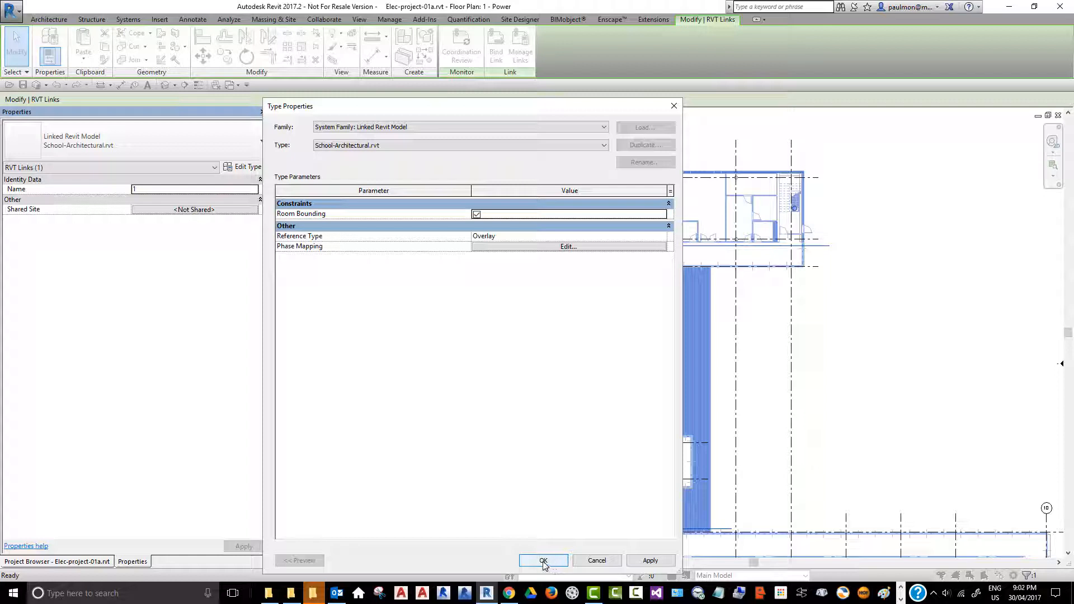
click(647, 561)
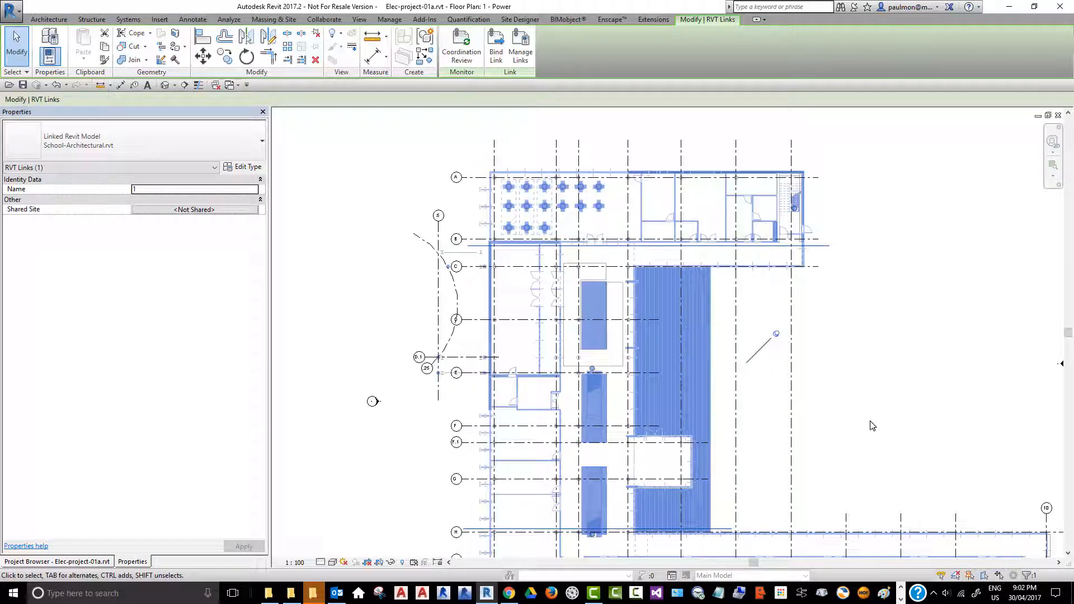
click(872, 426)
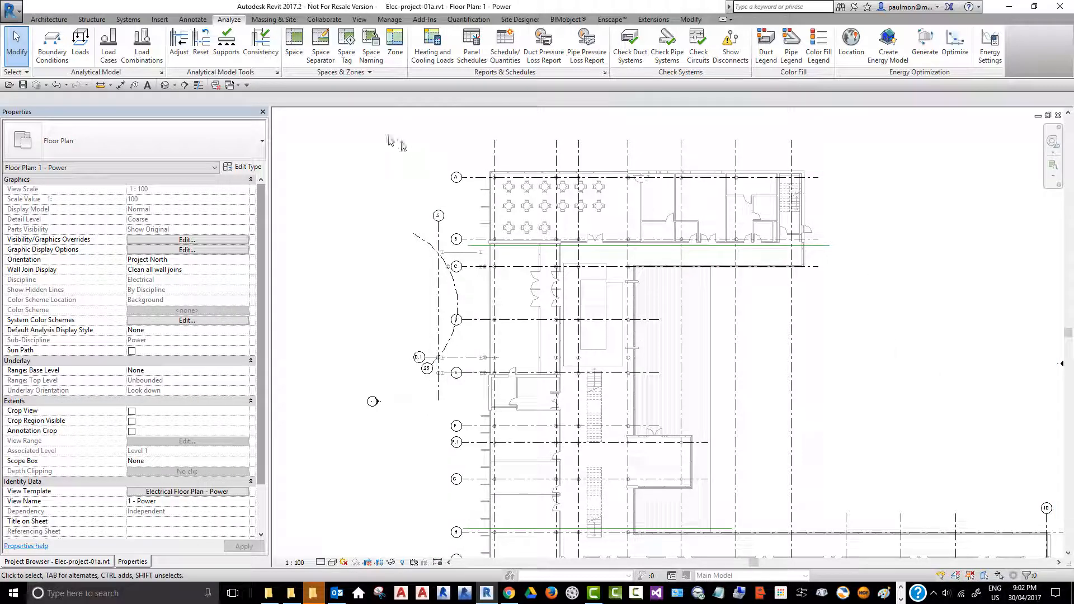
Place a tagged space in the large room with the dining tables between grids A and B.
click(294, 40)
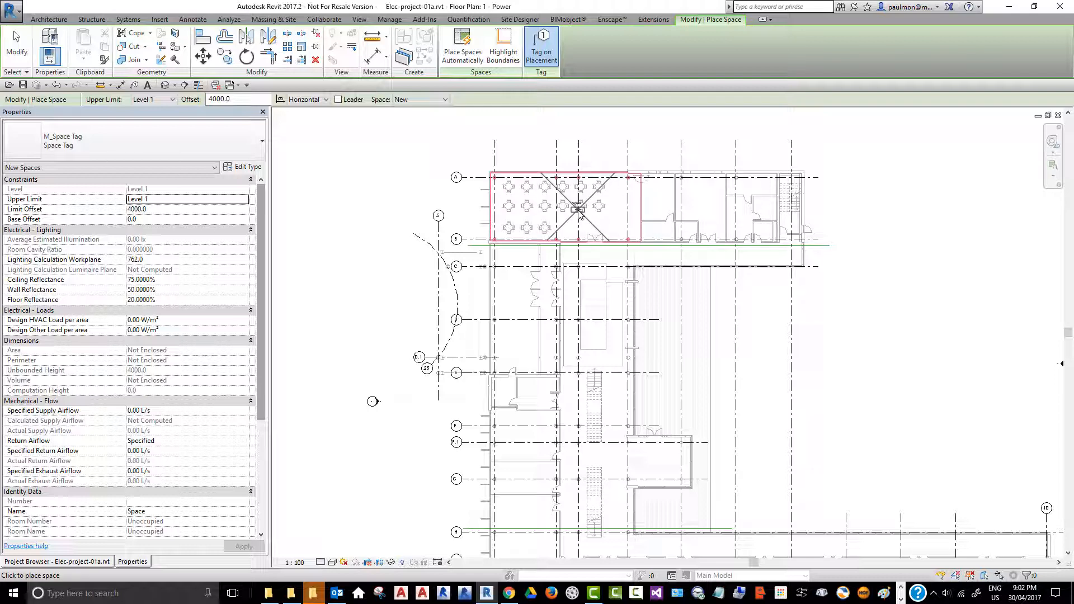
click(577, 224)
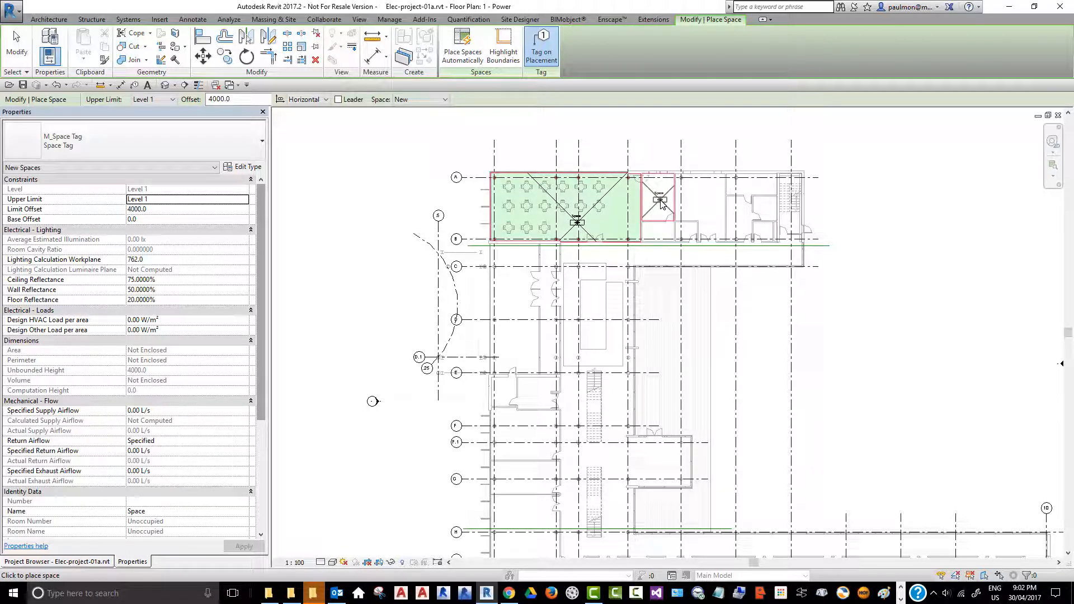
key(Escape)
key(Escape)
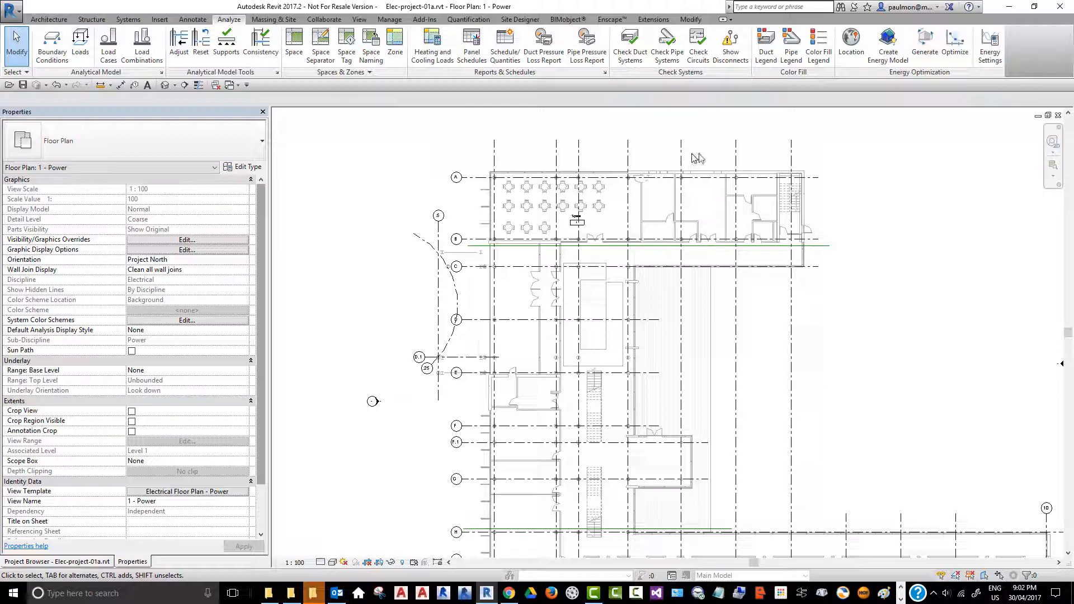
Create tagged spaces automatically in all remaining enclosed areas of the Level 1 power plan.
click(295, 46)
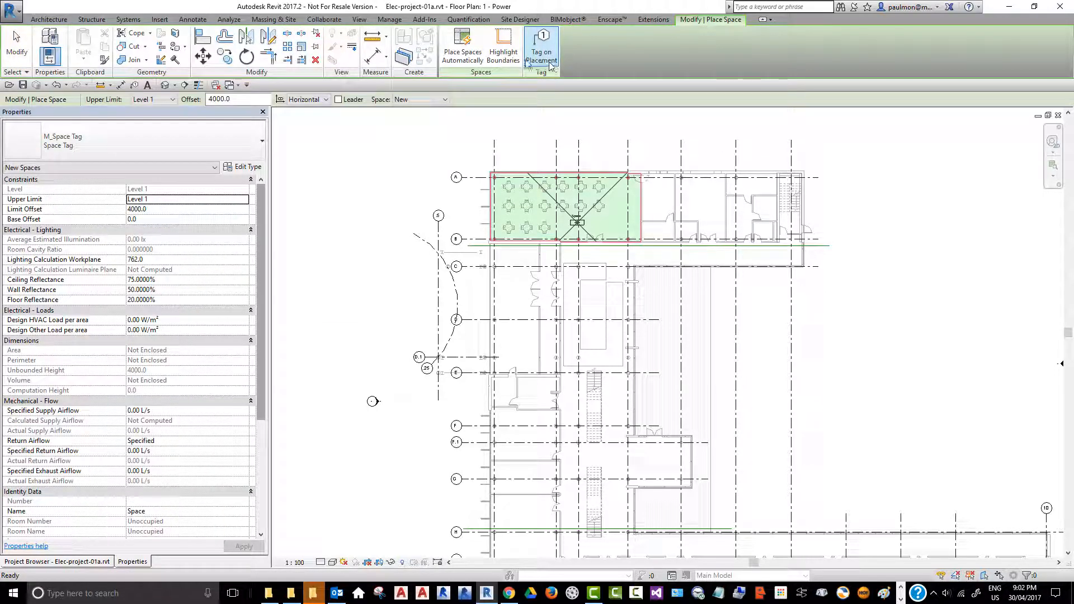
click(457, 53)
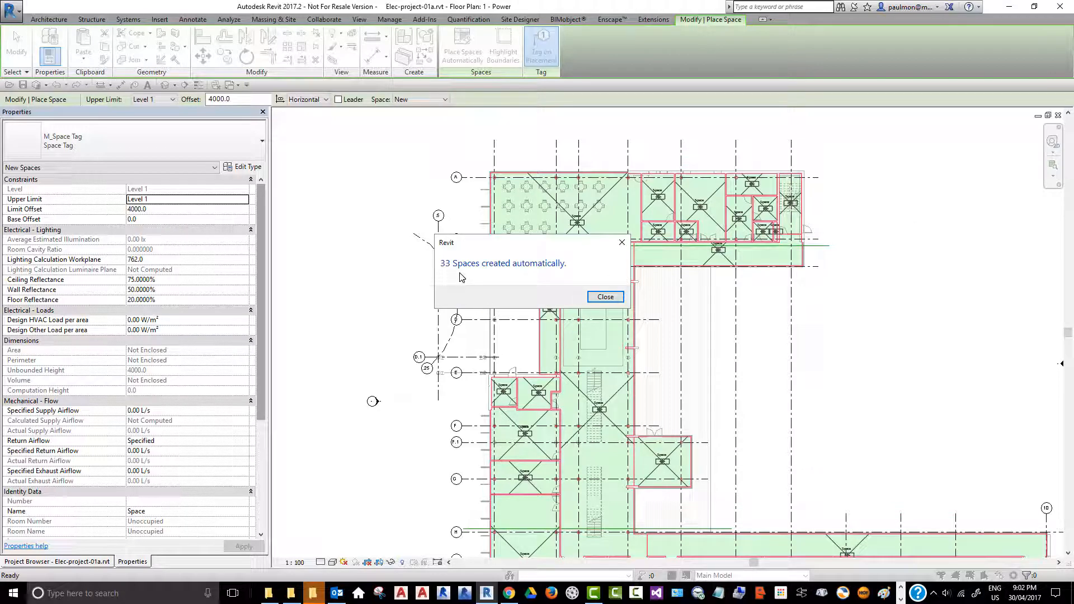
click(605, 297)
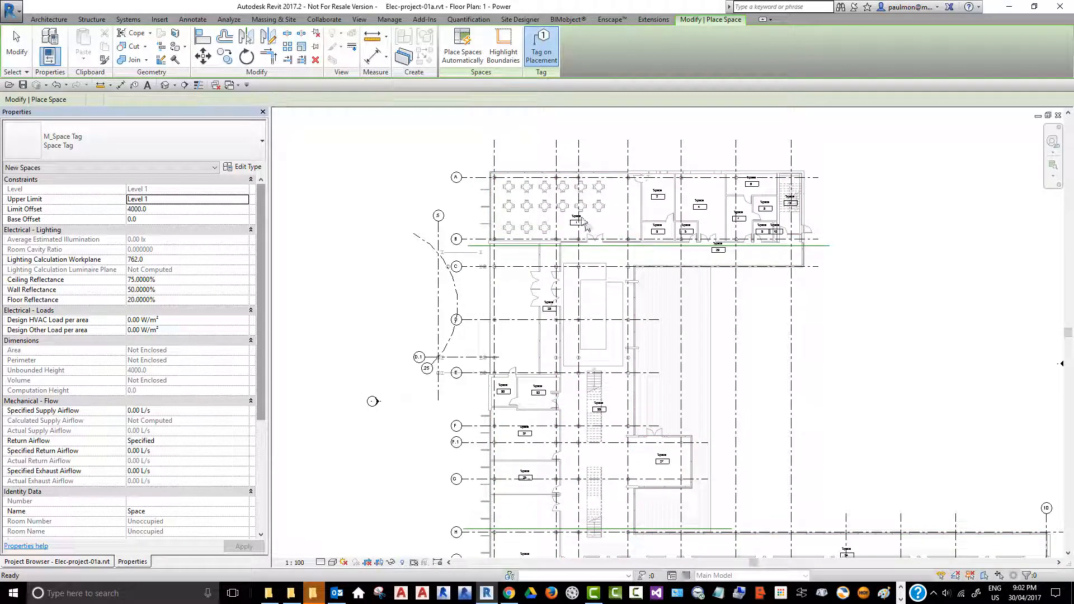
key(Escape)
key(Escape)
Apply the linked rooms' names and numbers to the spaces on all levels with Space Naming.
scroll(587, 223, up, 1)
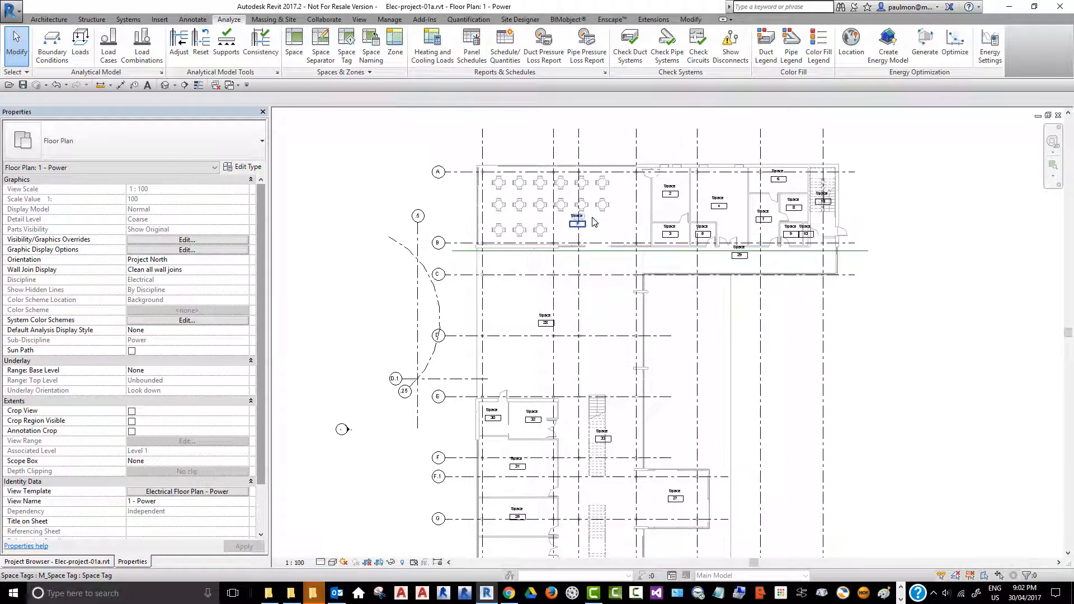
scroll(580, 226, up, 1)
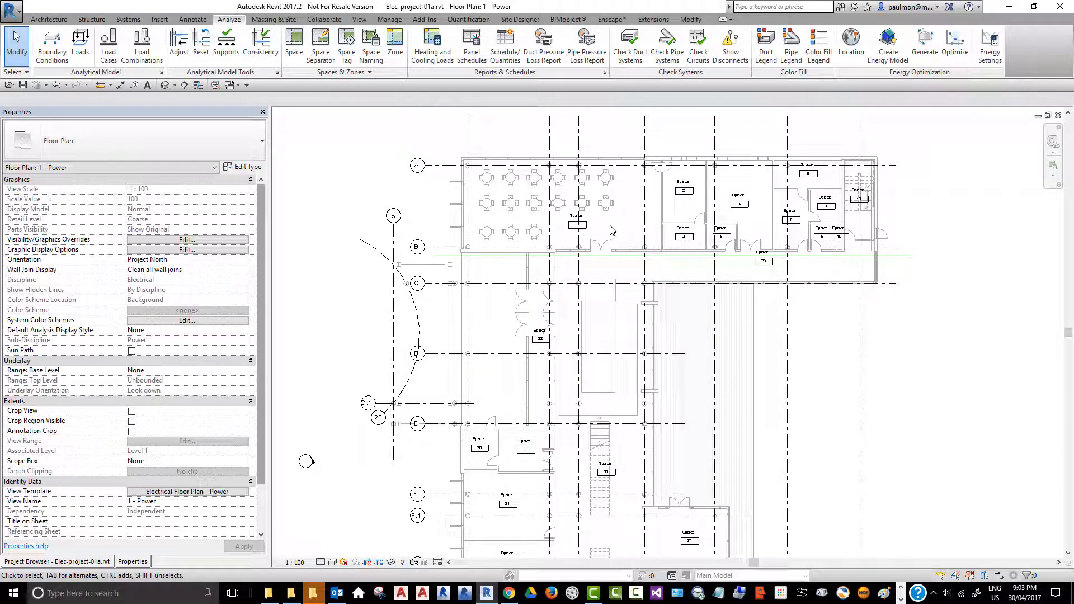
scroll(357, 173, down, 3)
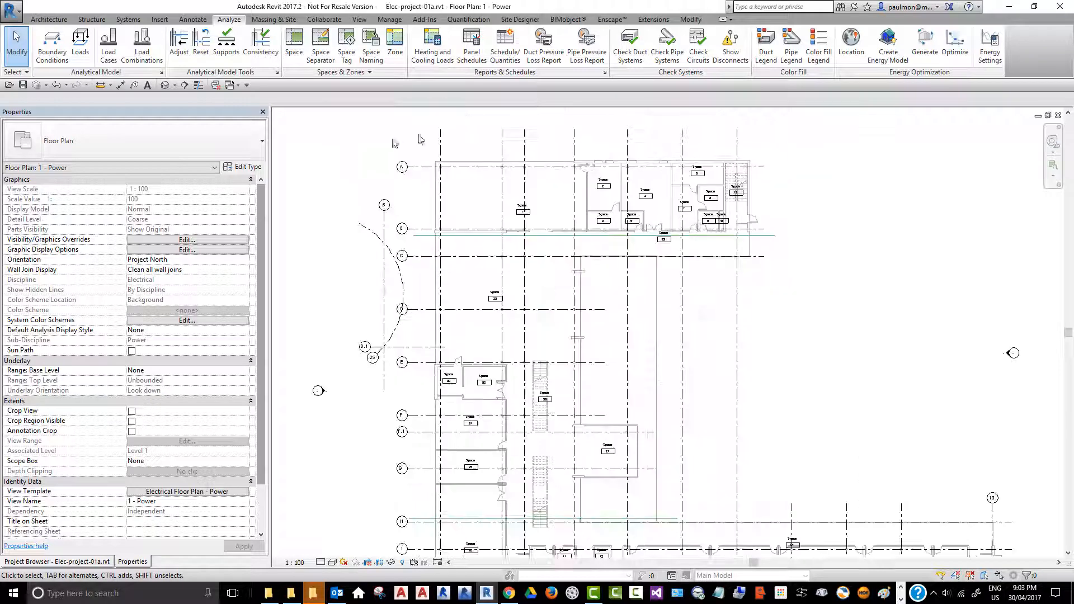
scroll(444, 140, down, 1)
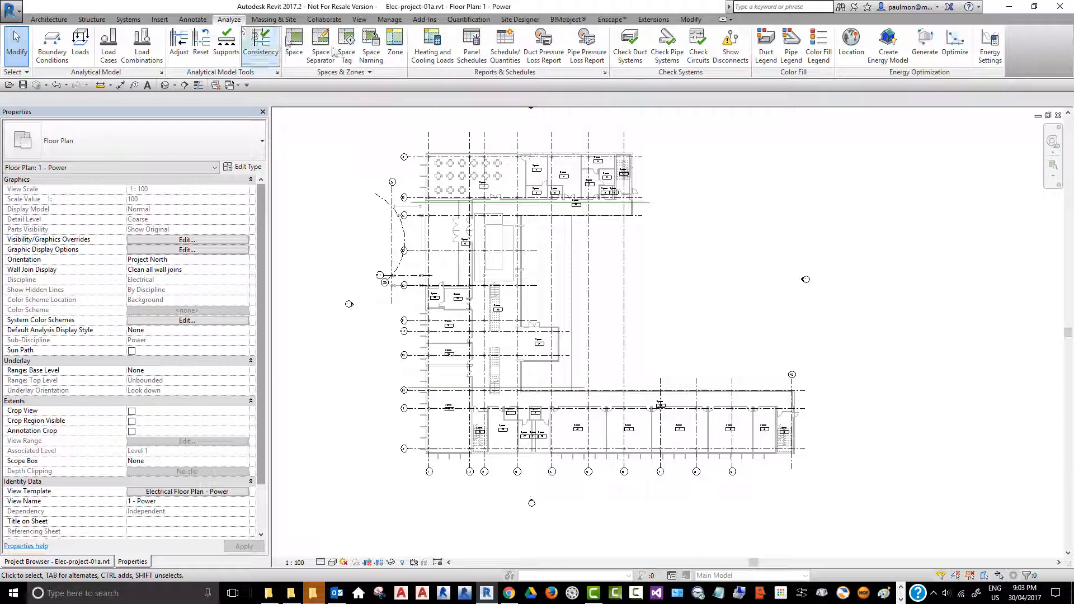
click(371, 55)
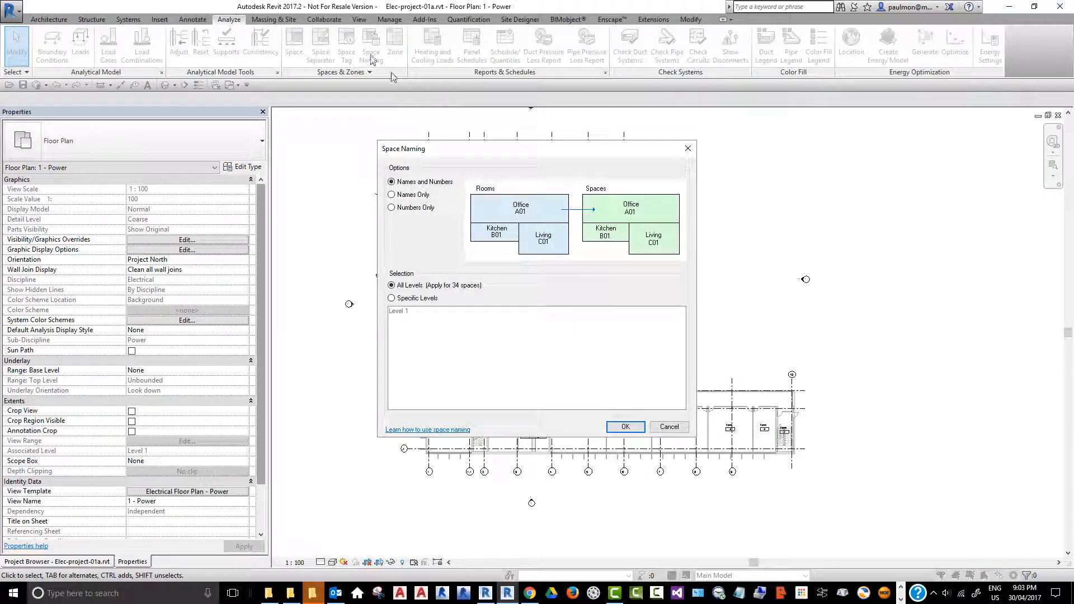
drag(531, 160, 851, 178)
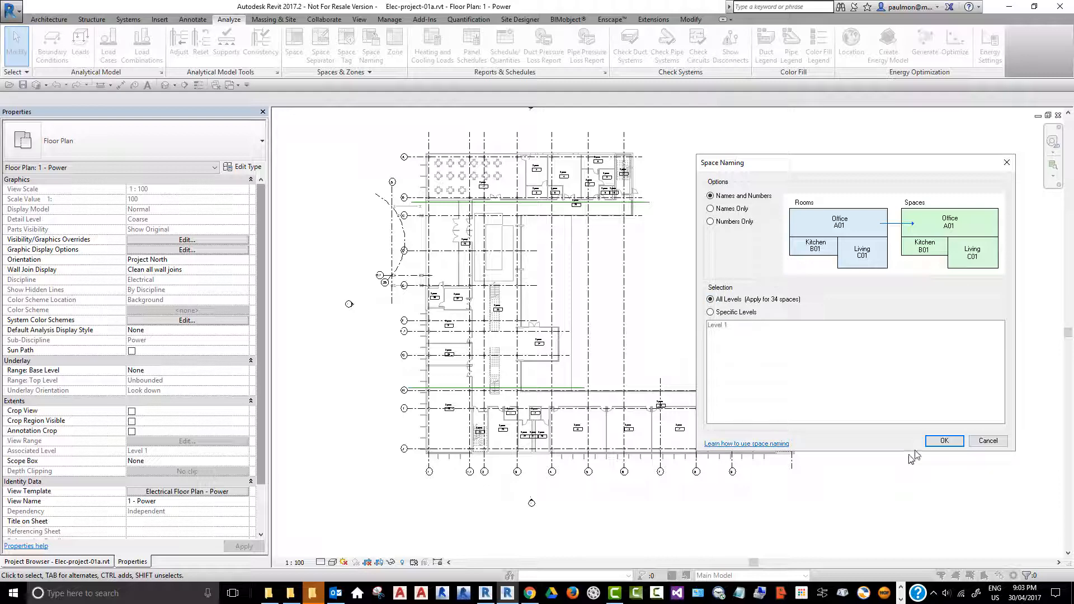
click(943, 441)
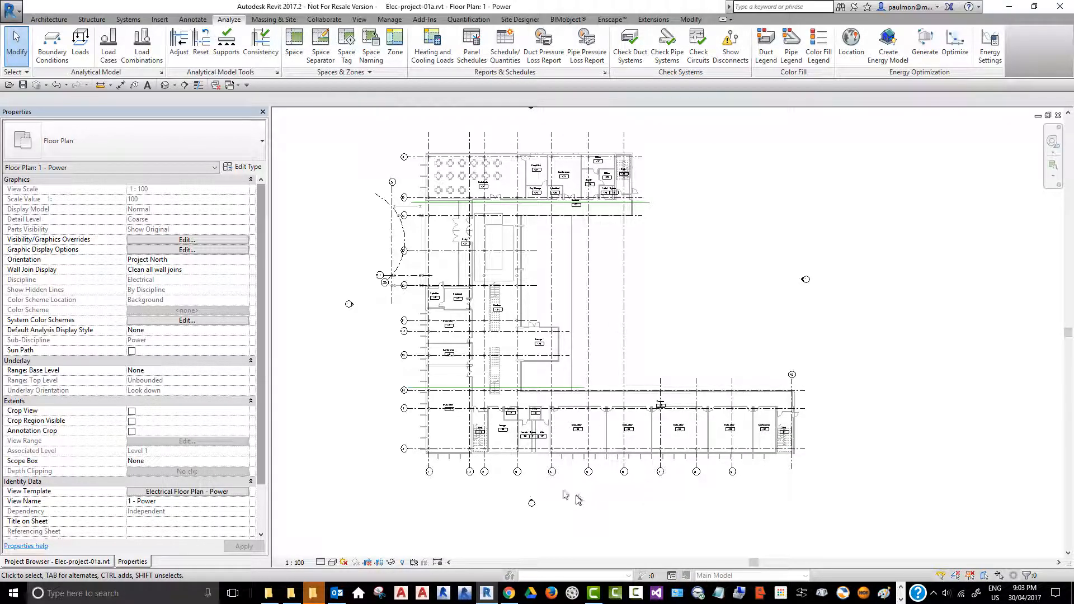
Examine the space names and numbers across the plan, including the space between the Female and Male rooms.
scroll(539, 435, up, 5)
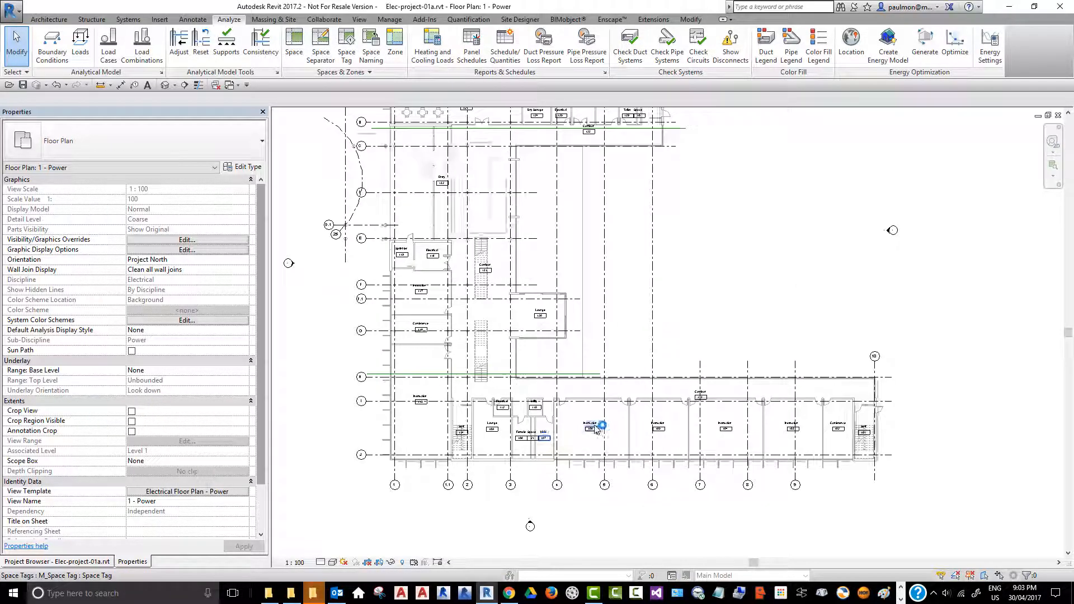
scroll(505, 462, up, 1)
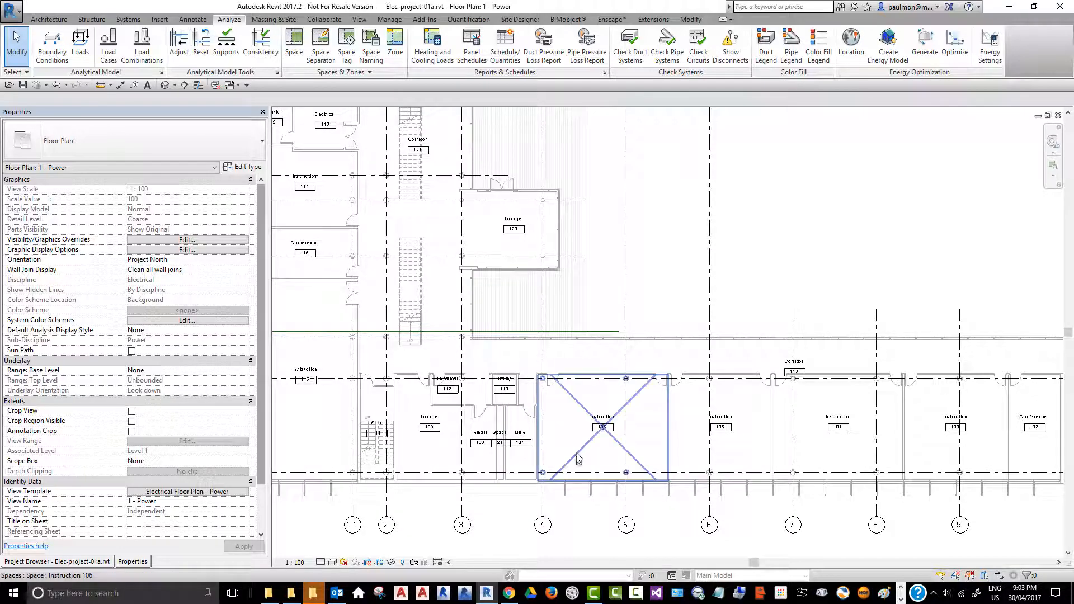
scroll(592, 449, up, 3)
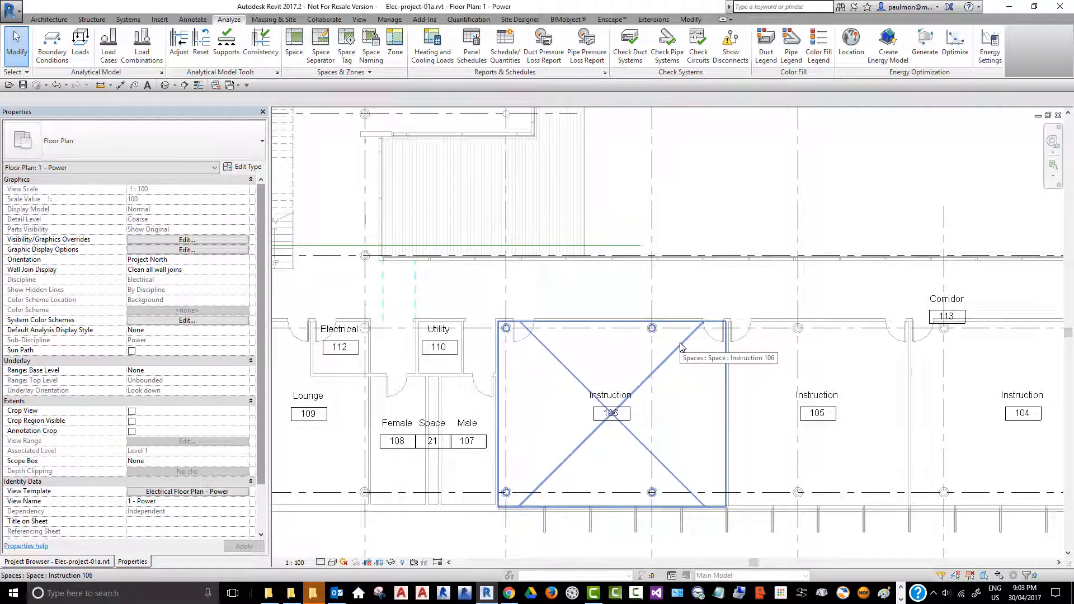
scroll(675, 345, down, 2)
scroll(484, 484, up, 1)
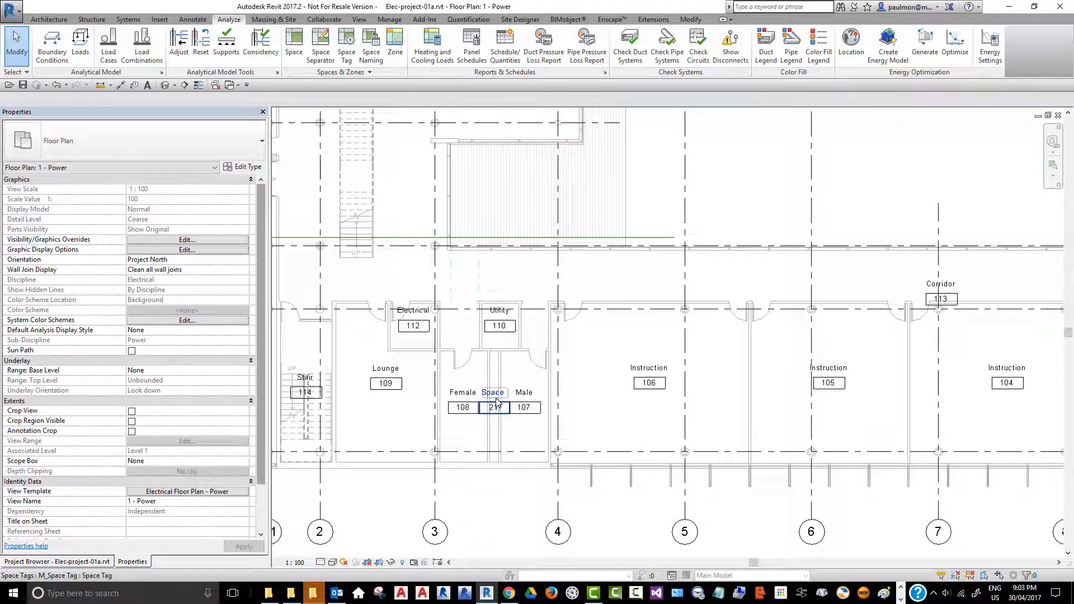
scroll(495, 382, up, 2)
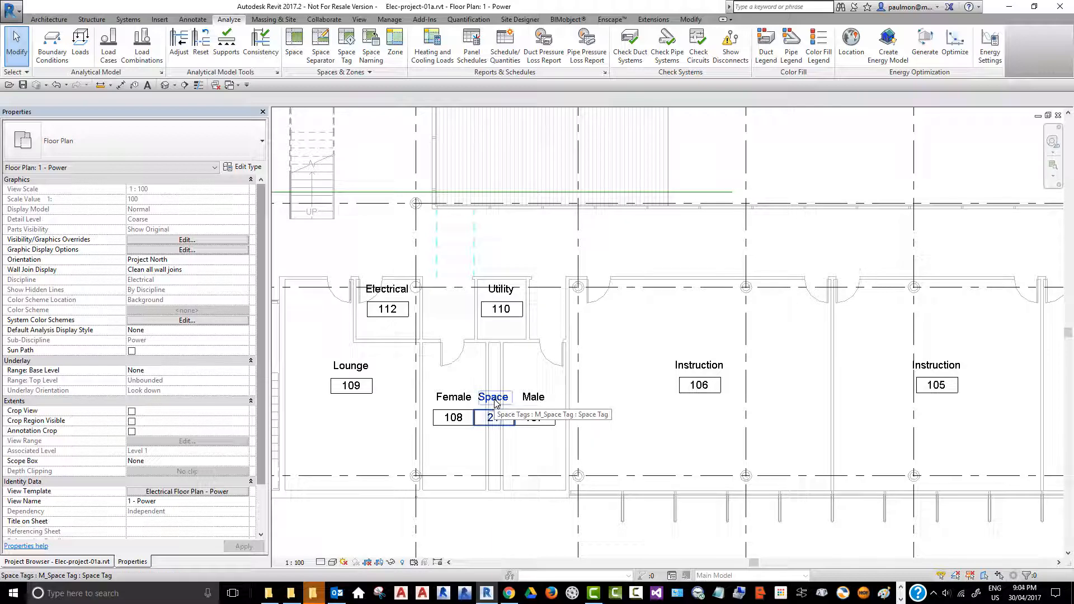
click(495, 402)
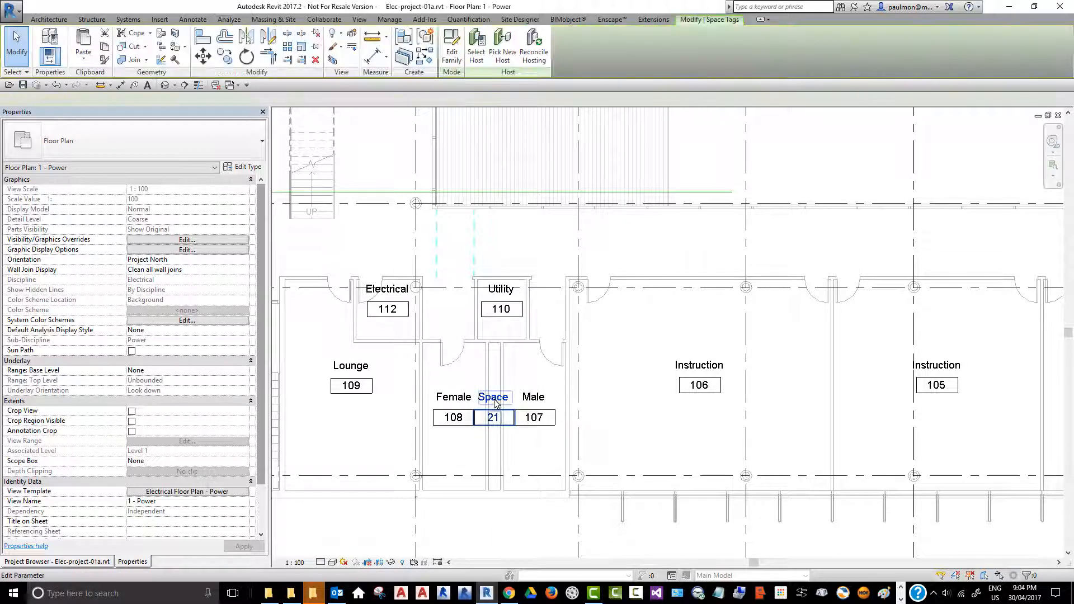
click(500, 535)
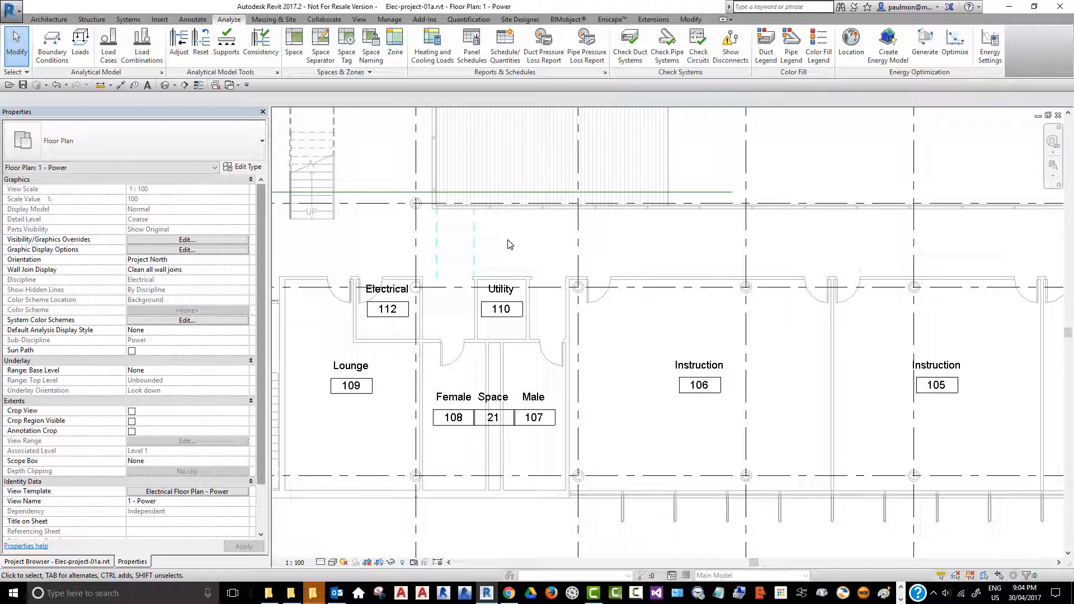
scroll(514, 247, down, 6)
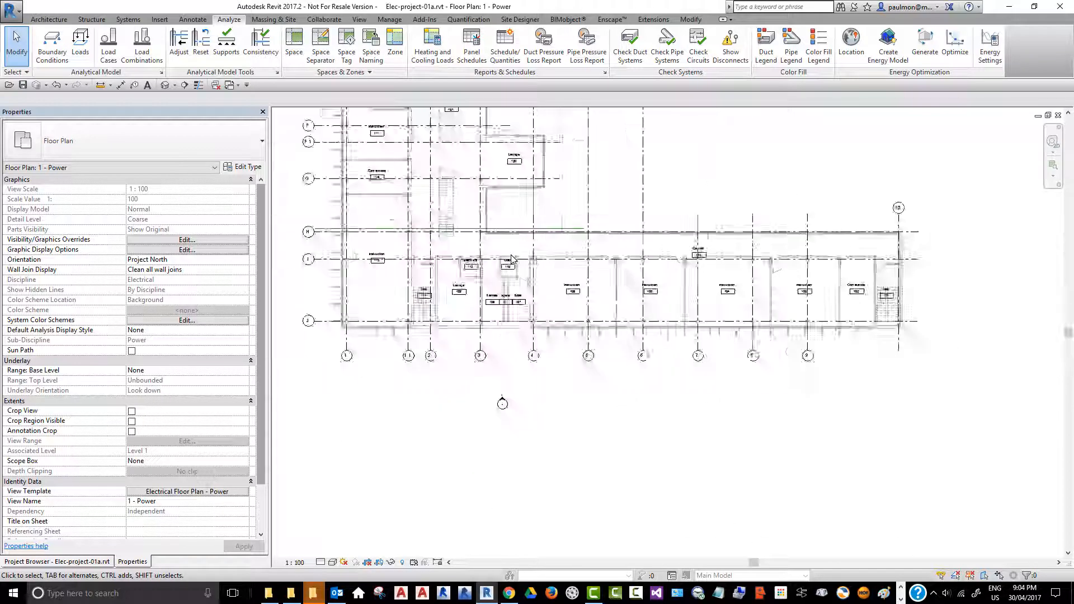
scroll(556, 437, down, 2)
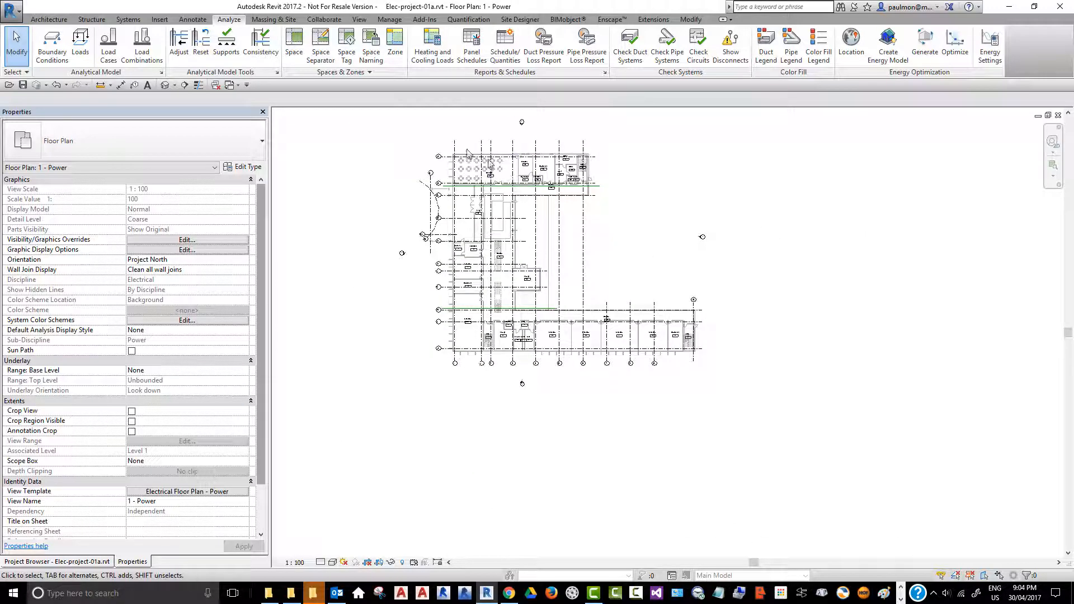
scroll(447, 149, up, 2)
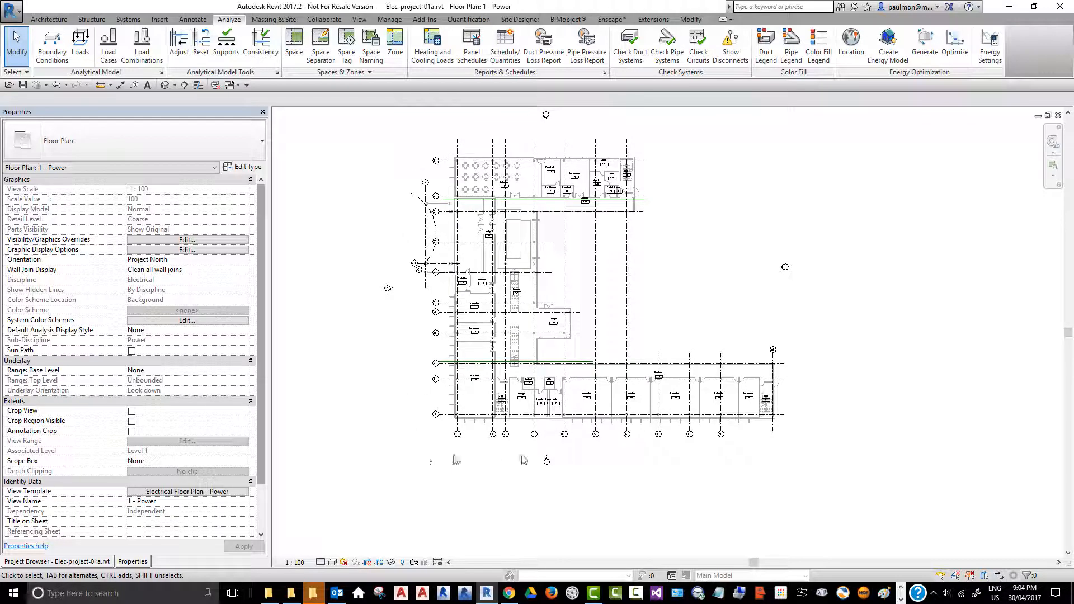